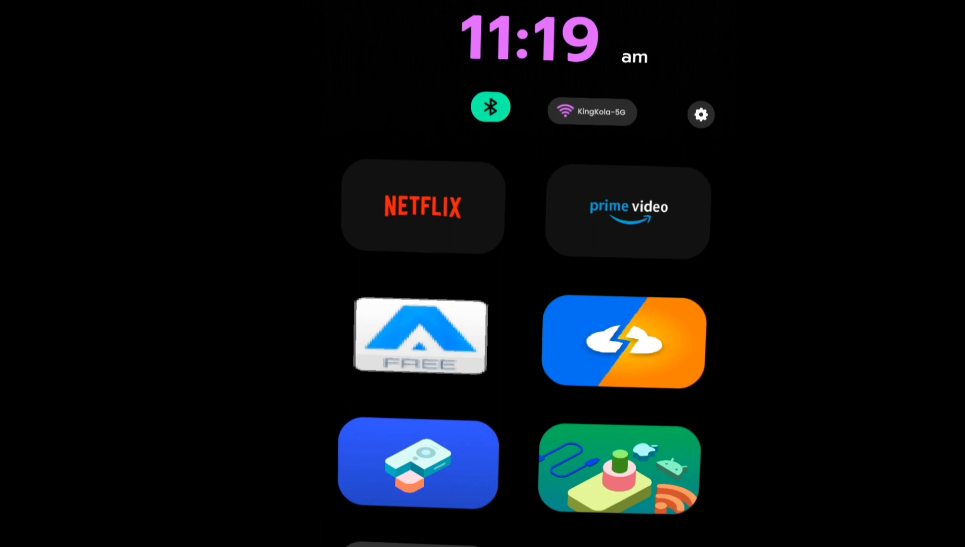
Browse the 2D Application folder to Surfshark, then return home with Netflix highlighted
key("Down")
key("Down")
key("Down")
key("Down")
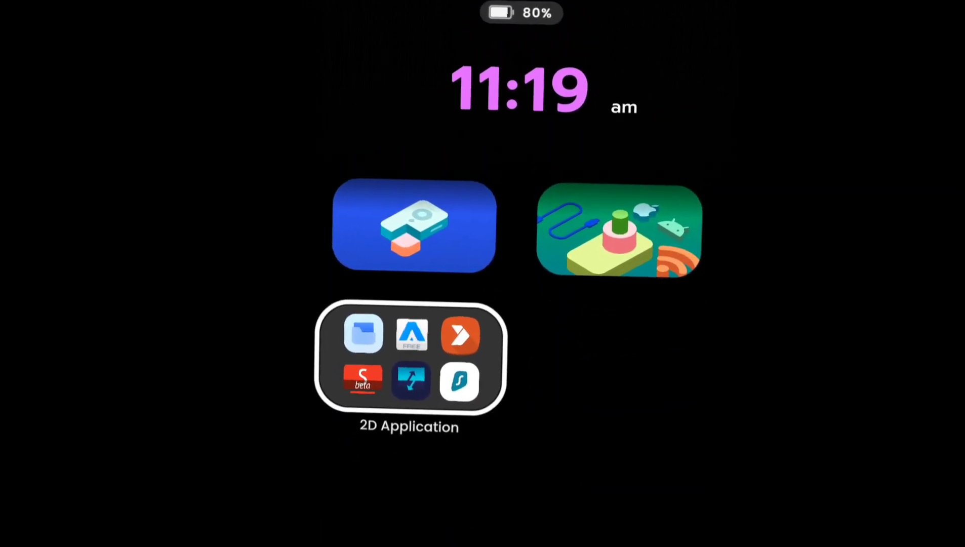
key("Return")
key("Right")
key("Right")
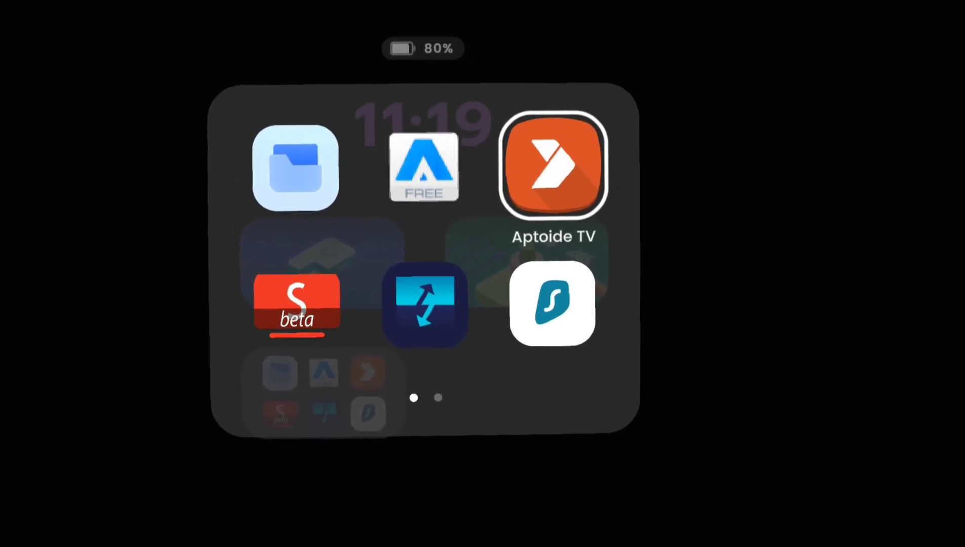
key("Down")
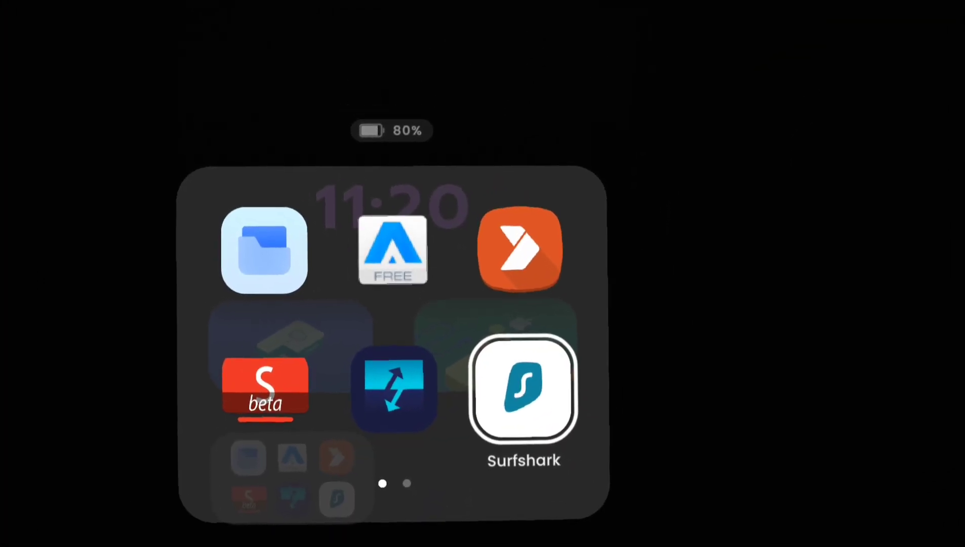
key("Escape")
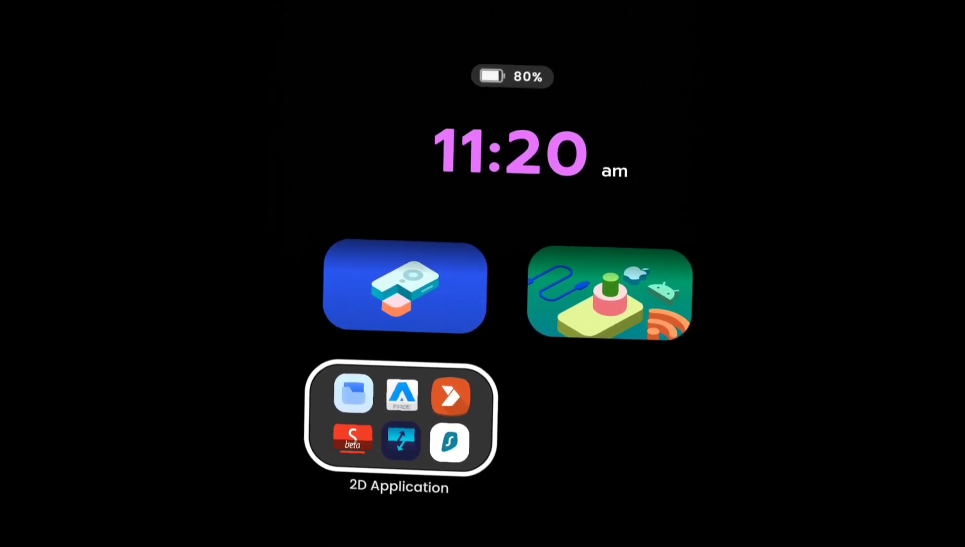
key("Up")
key("Up")
key("Up")
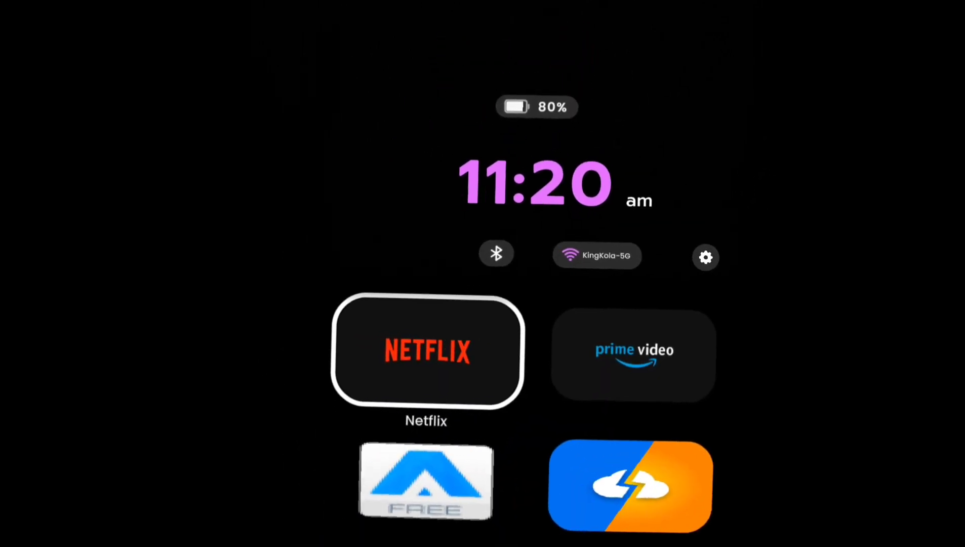
Check the Bluetooth page and its paired keyboard, then pull down the quick-settings shade
key("Up")
key("Return")
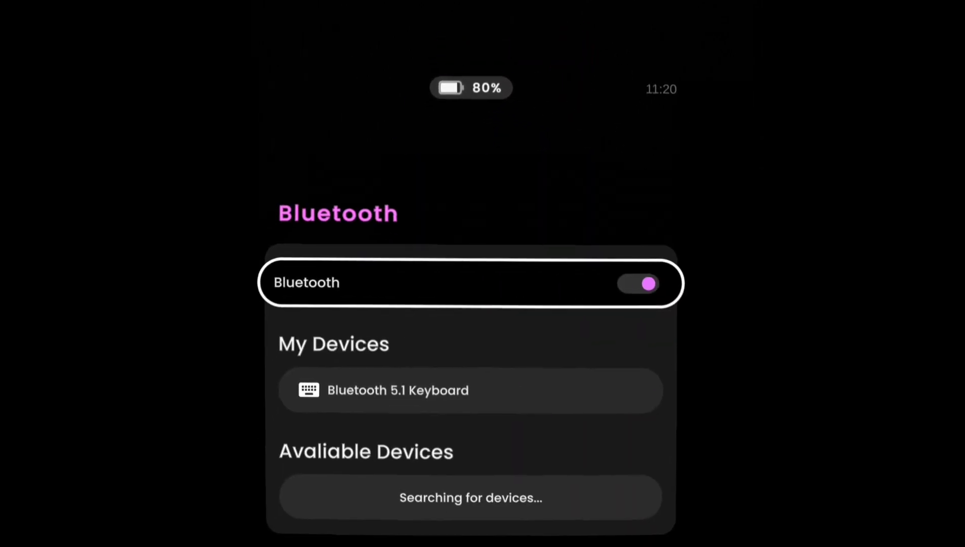
key("Down")
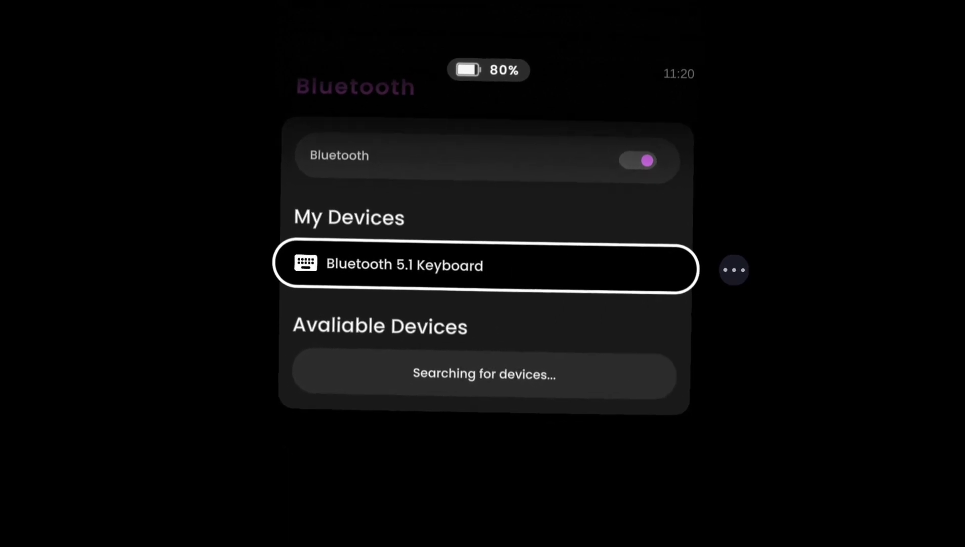
key("Up")
key("Escape")
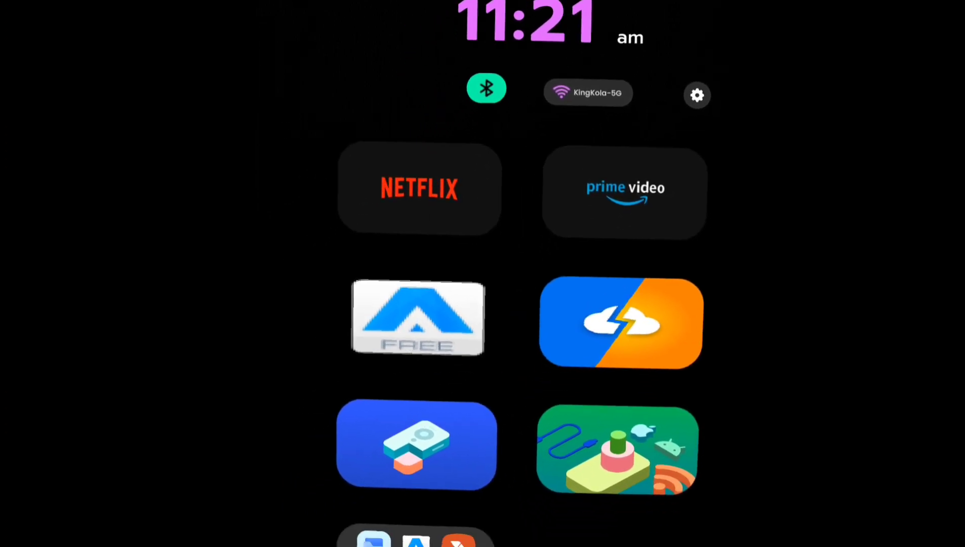
left_click_drag(482, 1, 482, 86)
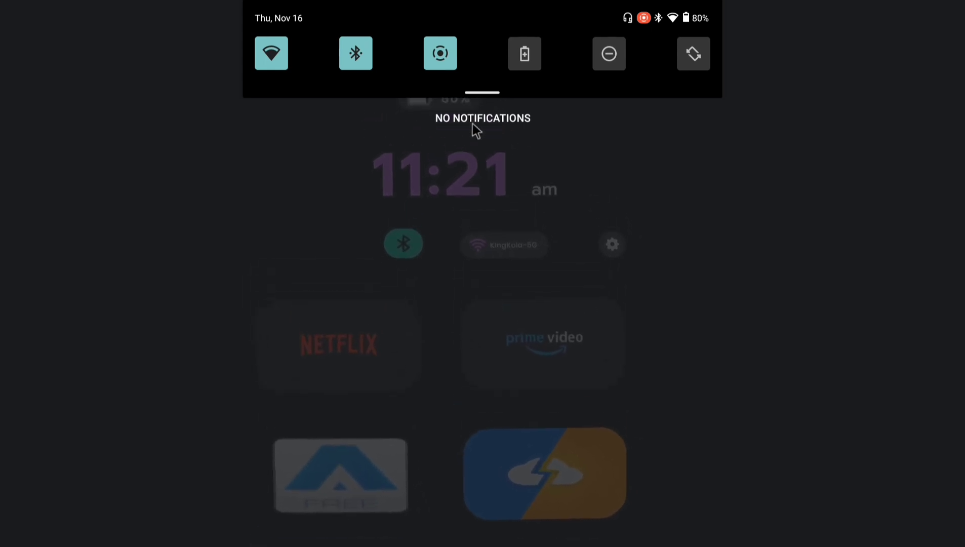
Expand the shade into full Quick Settings showing brightness plus Wi-Fi, Bluetooth and casting tiles
left_click_drag(476, 130, 484, 432)
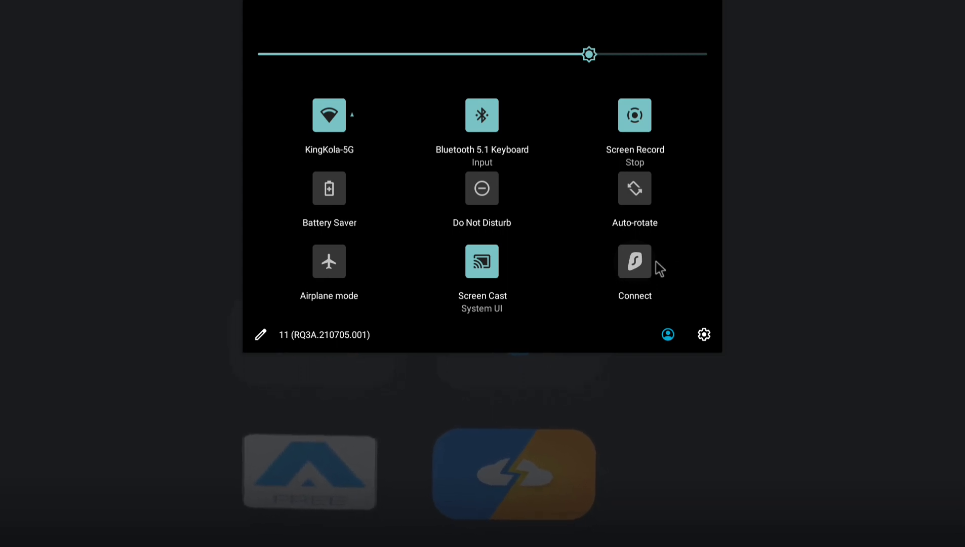
In the tile editor, move Dark theme into the active tiles and then back to unused tiles
left_click(264, 336)
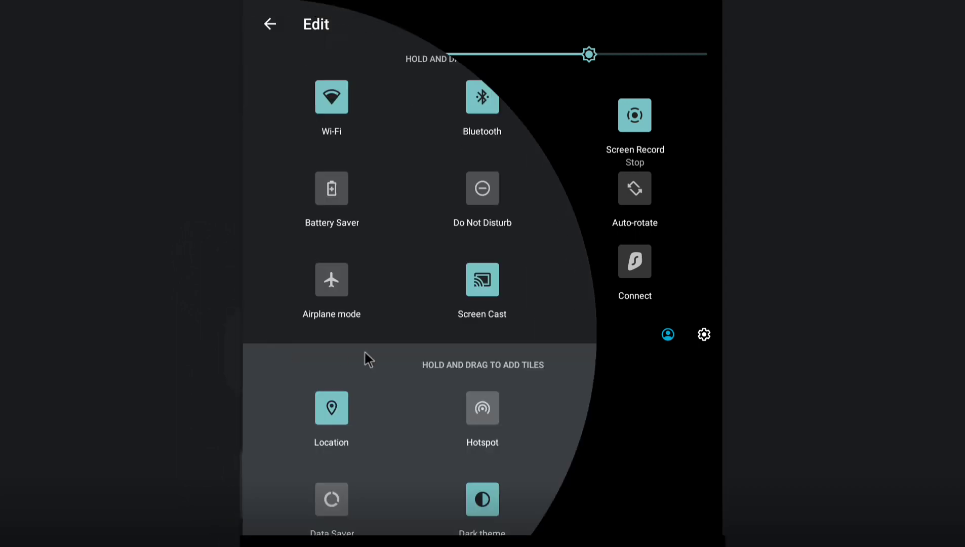
scroll(662, 424, "down", 2)
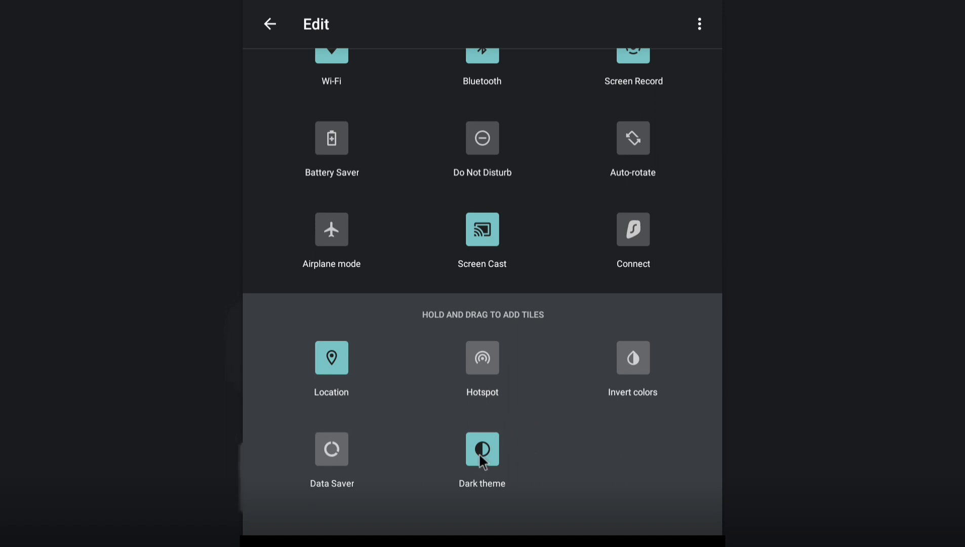
left_click_drag(480, 459, 565, 239)
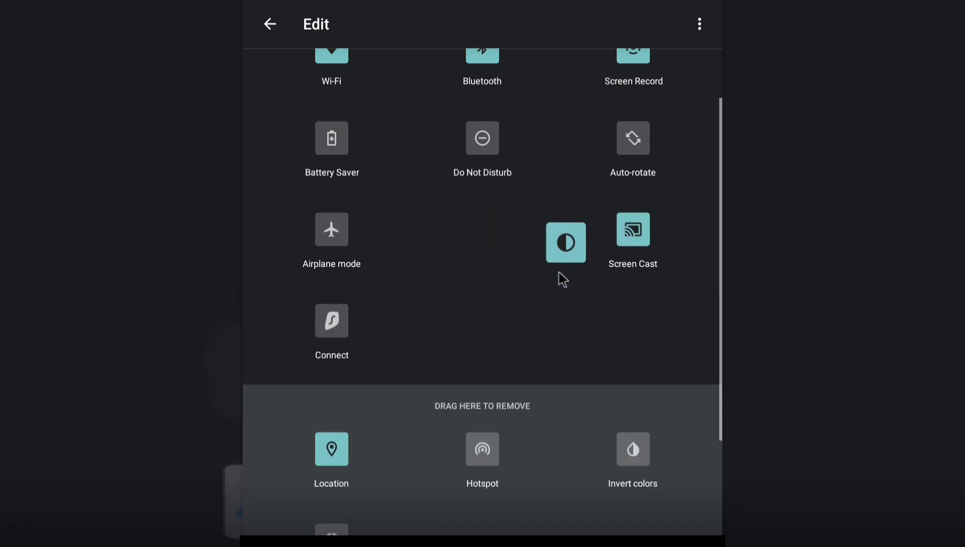
left_click_drag(561, 279, 456, 461)
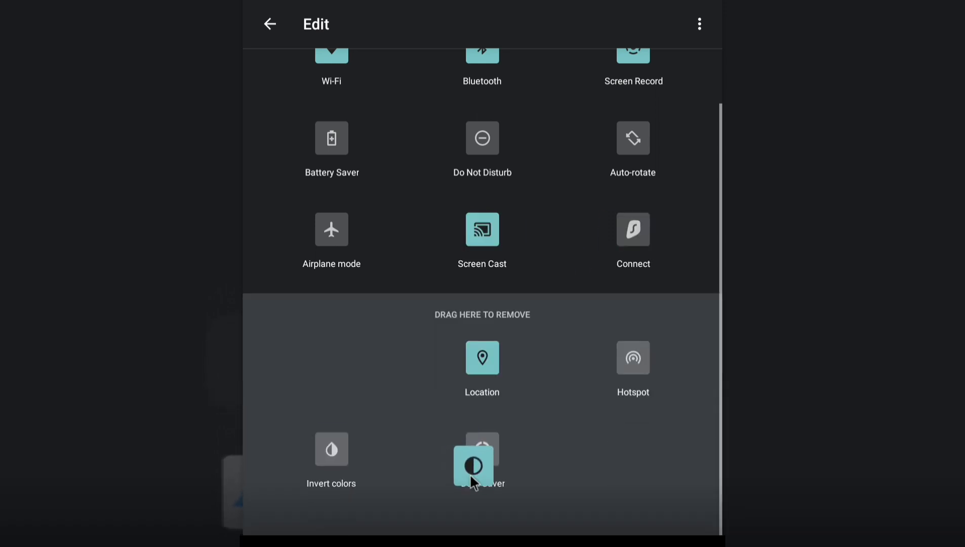
left_click_drag(276, 347, 337, 364)
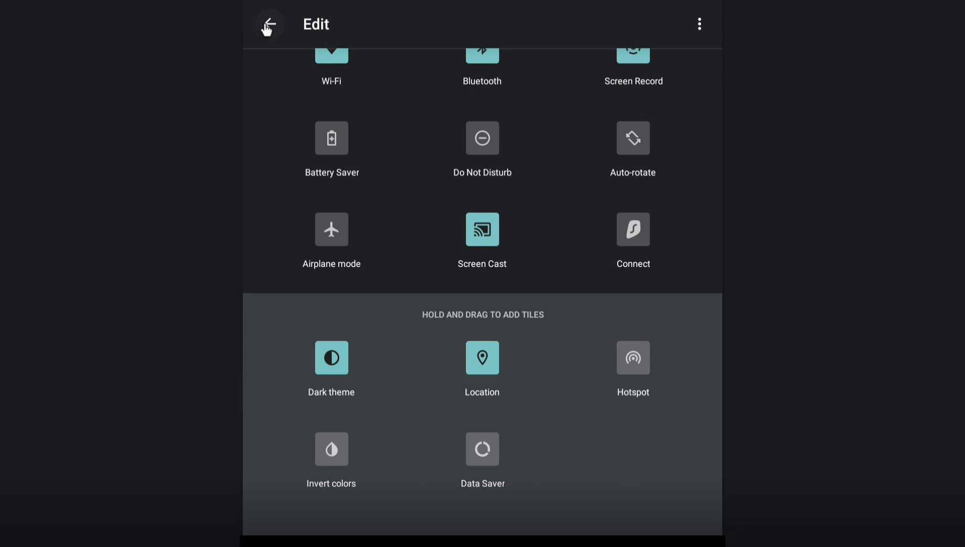
Exit the tile editor to quick settings showing Surfshark connected to United States - Ashburn
left_click(271, 24)
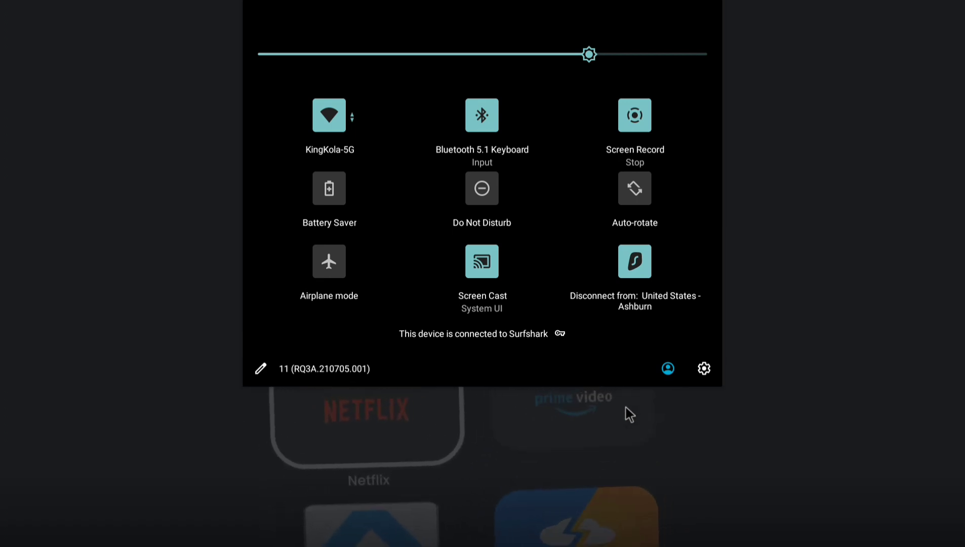
Launch Surfshark from the 2D Application folder and connect to United Kingdom - Manchester
left_click(765, 434)
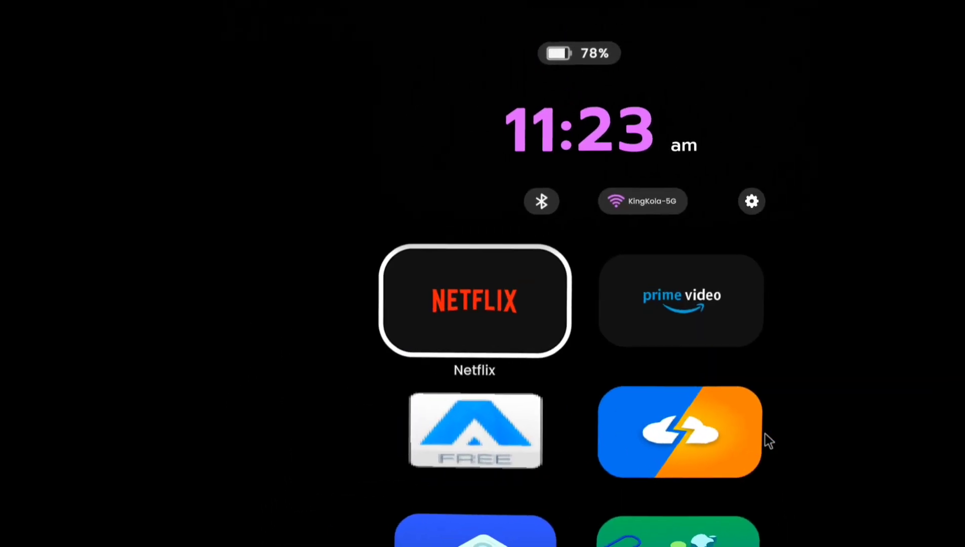
key("Down")
key("Down")
key("Down")
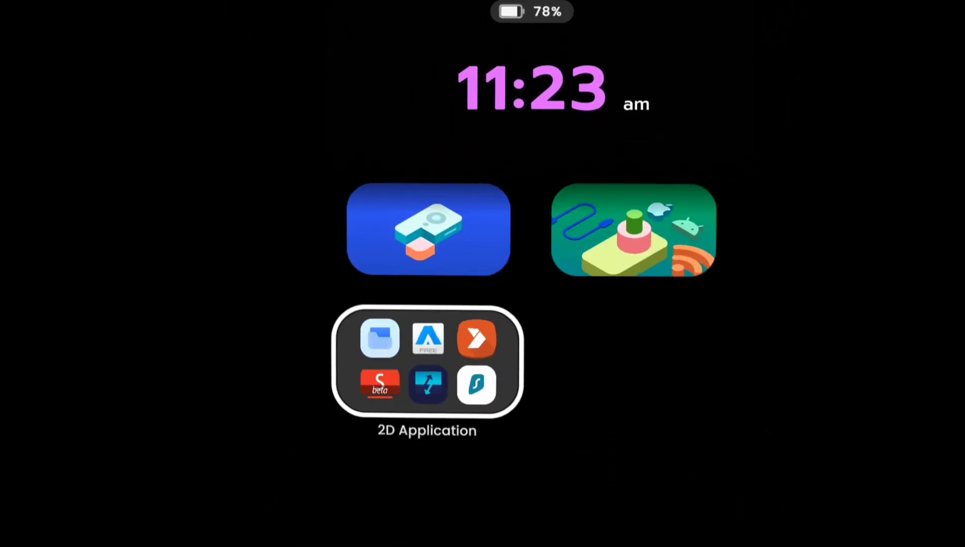
key("Return")
key("Down")
key("Right")
key("Right")
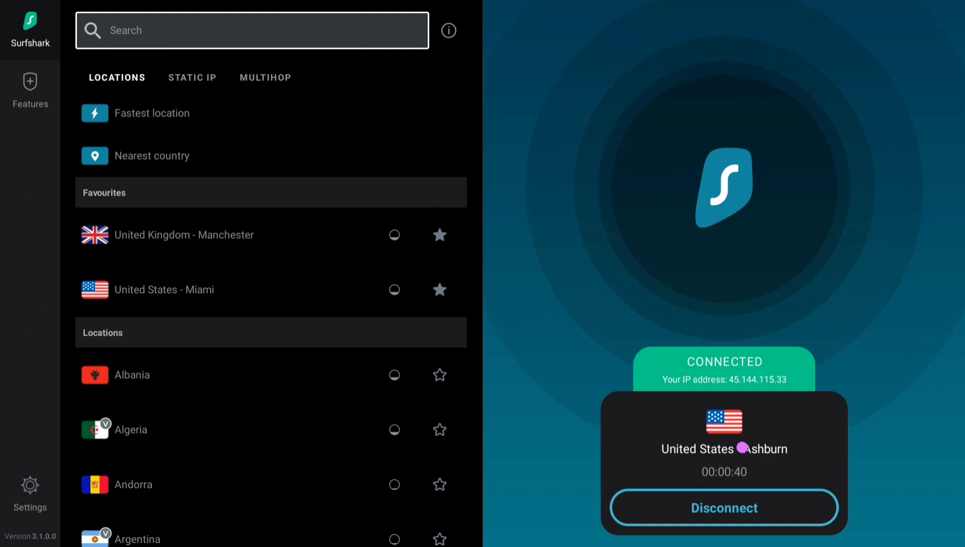
left_click(231, 237)
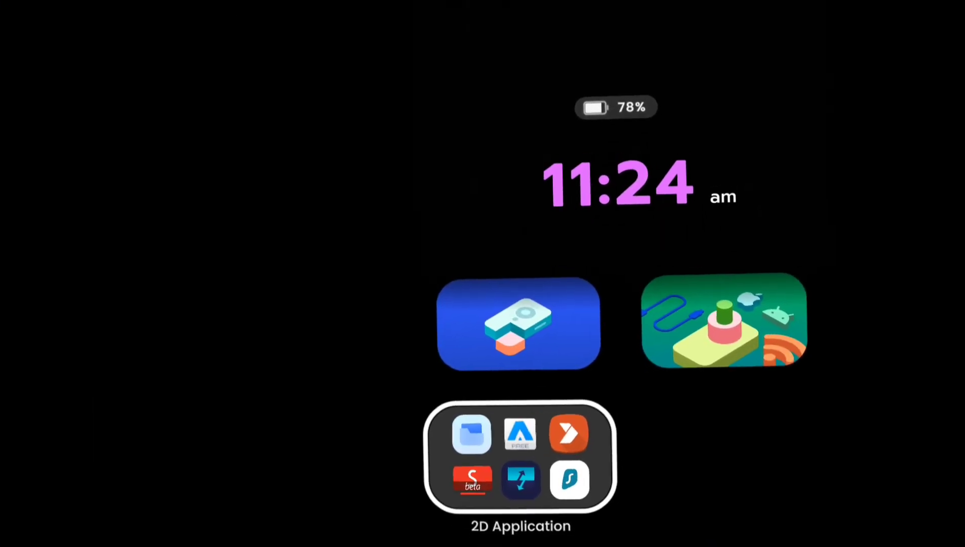
Highlight Netflix, then confirm in quick settings that Surfshark shows United Kingdom - Manchester
key("Up")
key("Up")
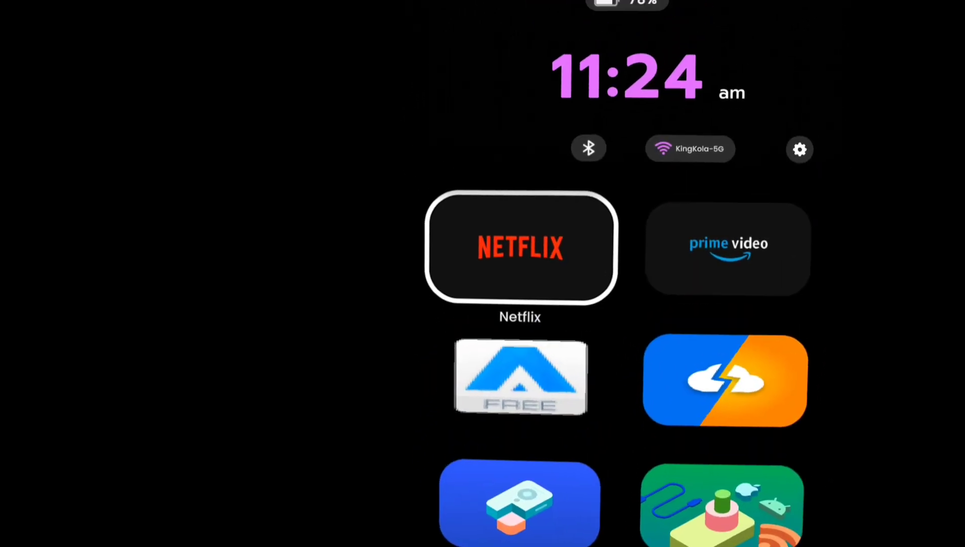
key("super+n")
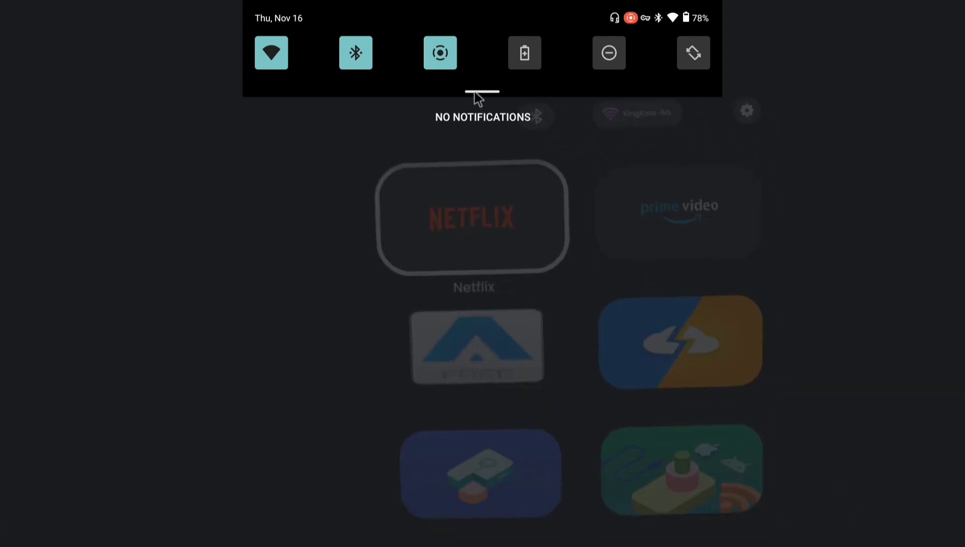
left_click_drag(485, 164, 504, 424)
left_click(503, 424)
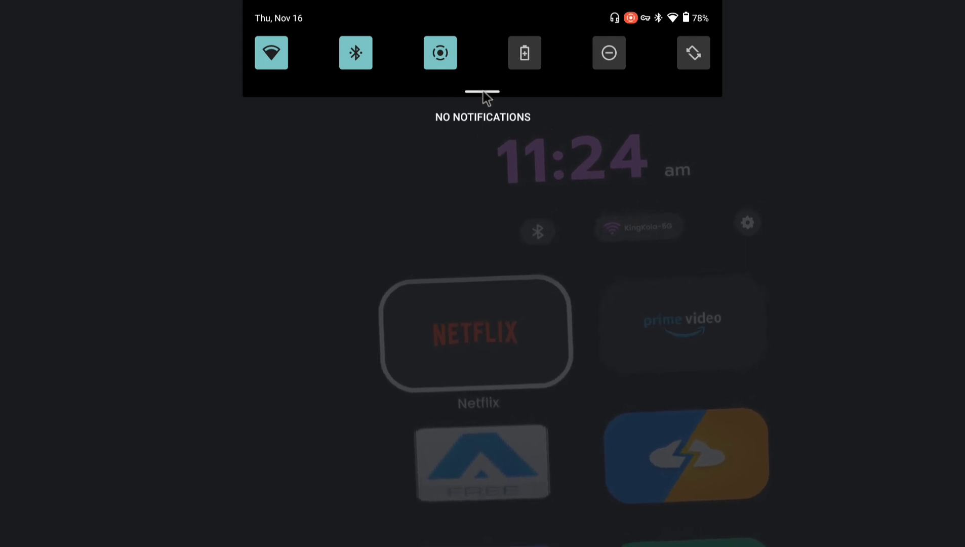
left_click_drag(482, 97, 515, 400)
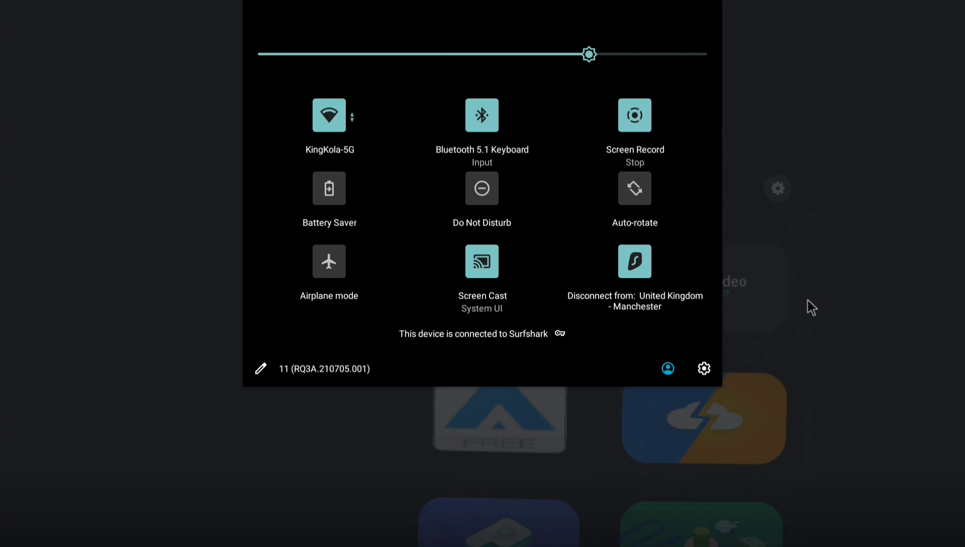
left_click(808, 299)
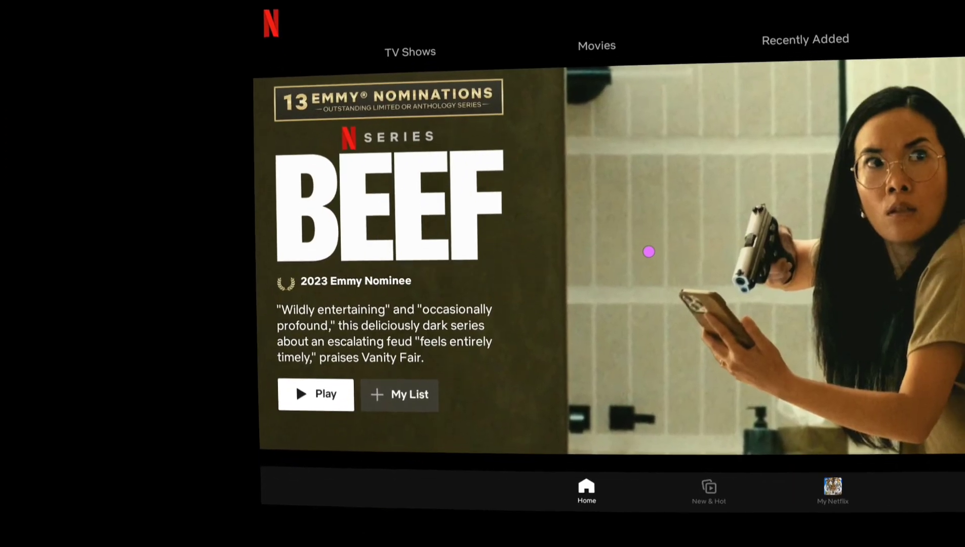
Scroll Netflix to the Top 10 Movies in the U.K. Today row and pull down the shade
scroll(675, 222, "down", 3)
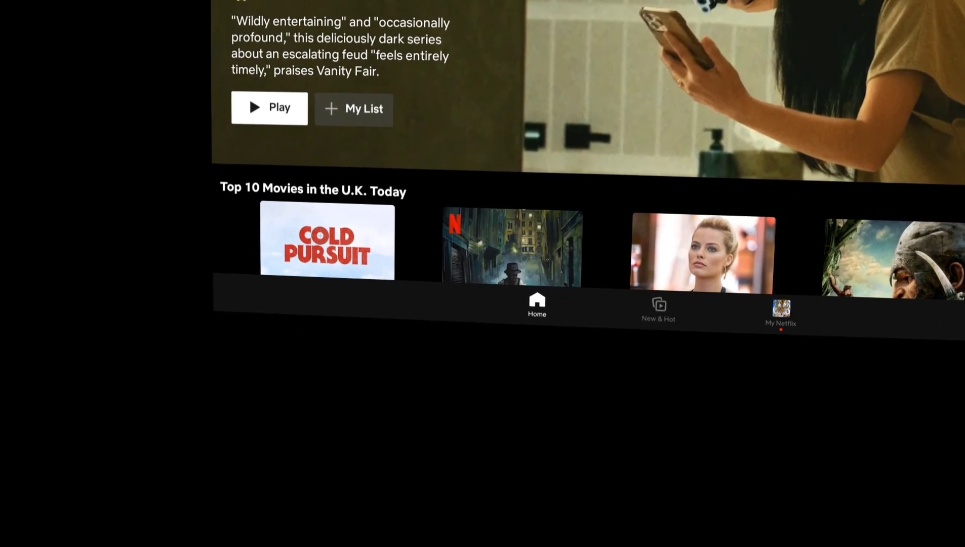
key("super+n")
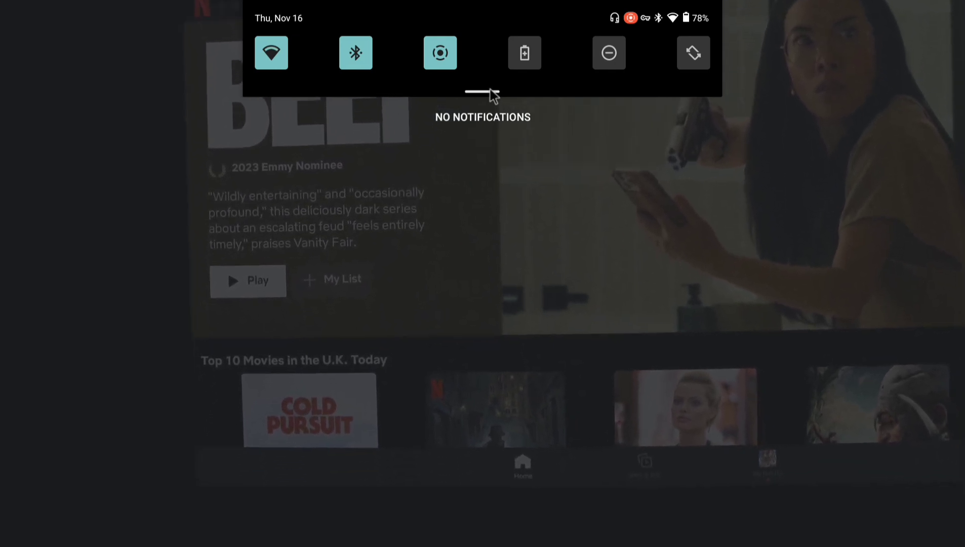
Expand quick settings to confirm the Manchester VPN connection, then collapse back to Netflix
left_click_drag(500, 125, 509, 347)
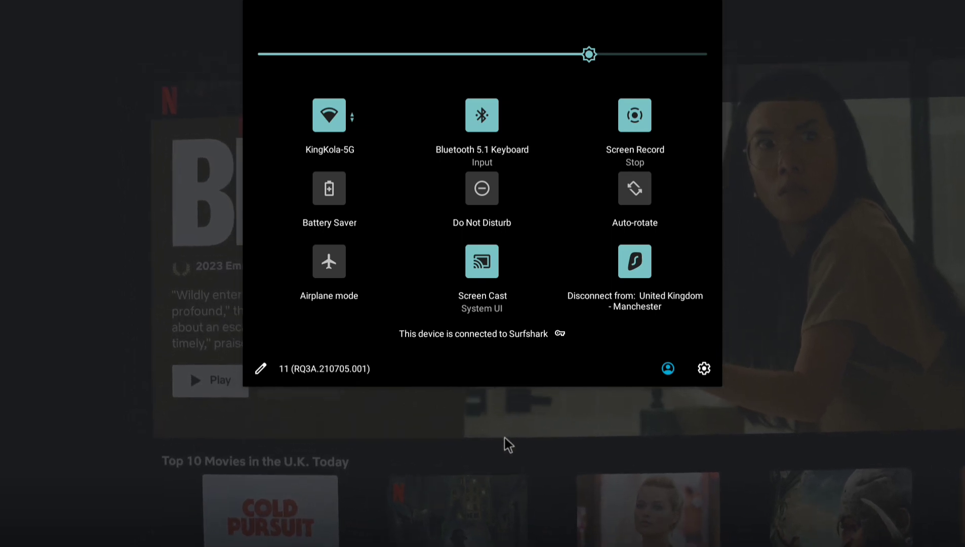
left_click(505, 438)
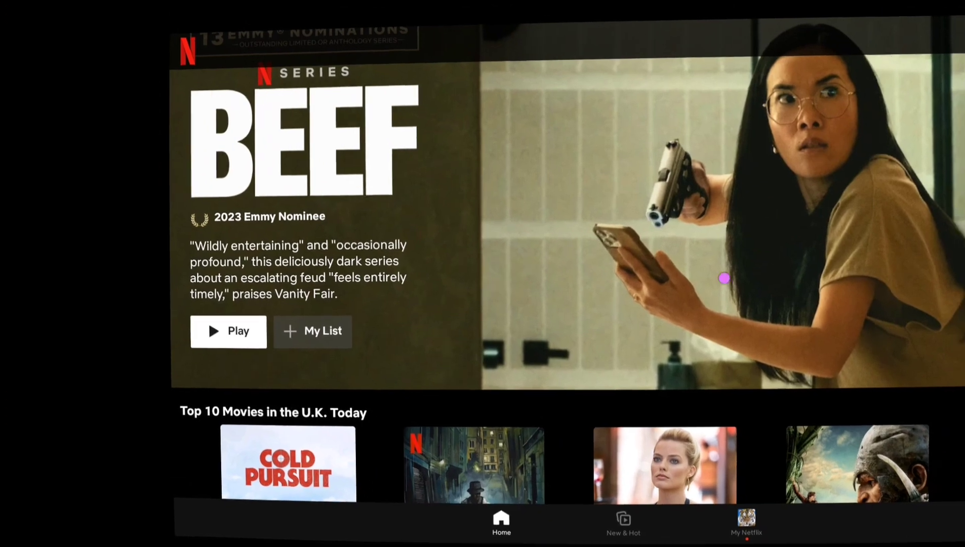
Scroll through the U.K. Top 10 row (Cold Pursuit, The Killer, Focus, Jack the Giant Slayer) and back up
scroll(605, 36, "down", 2)
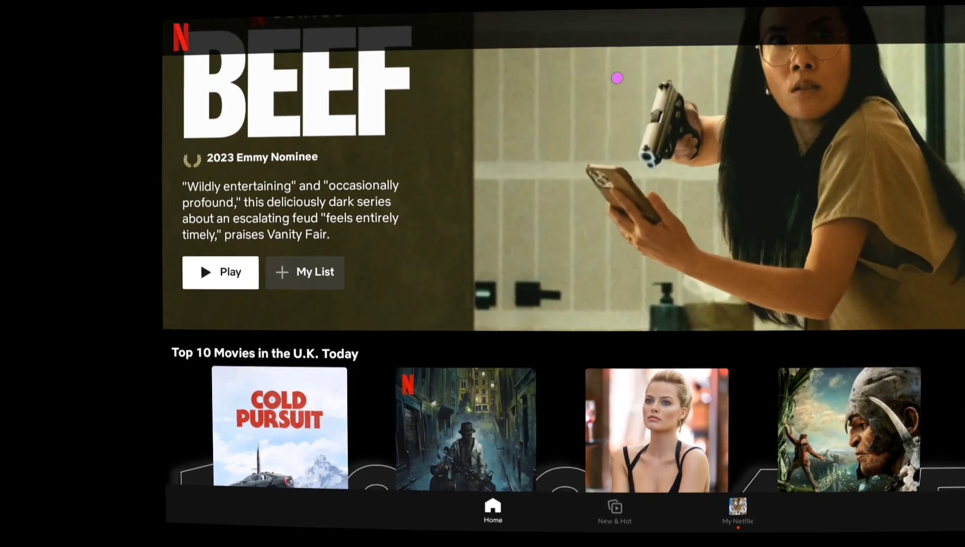
scroll(608, 134, "down", 2)
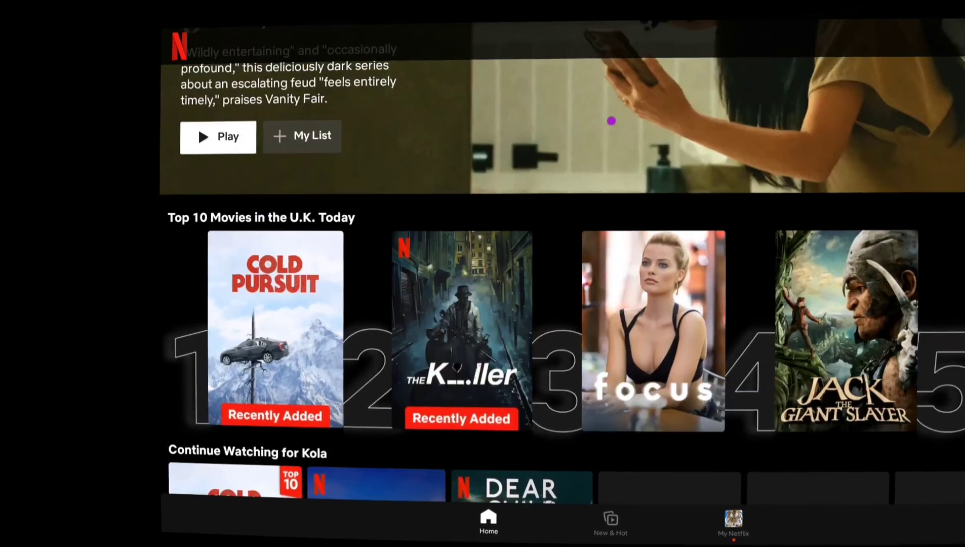
scroll(630, 256, "up", 3)
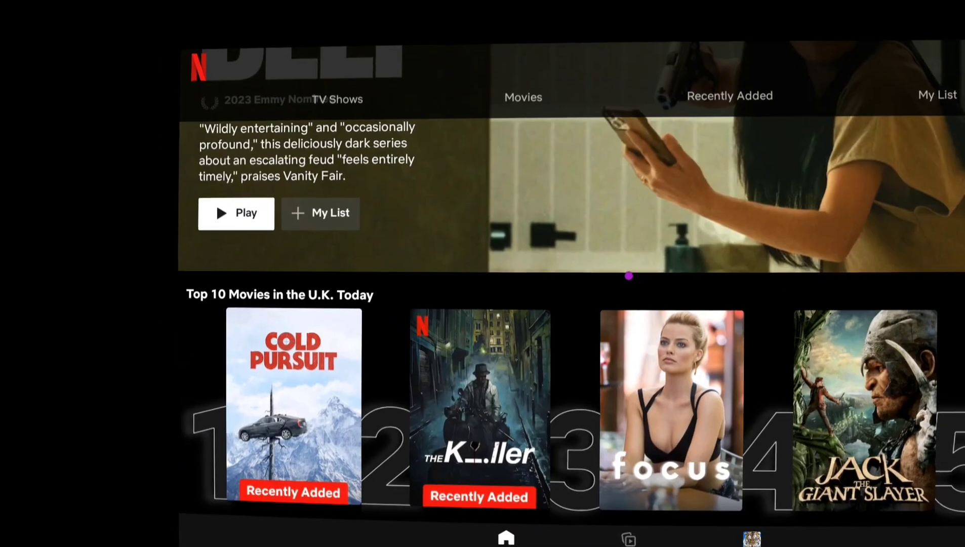